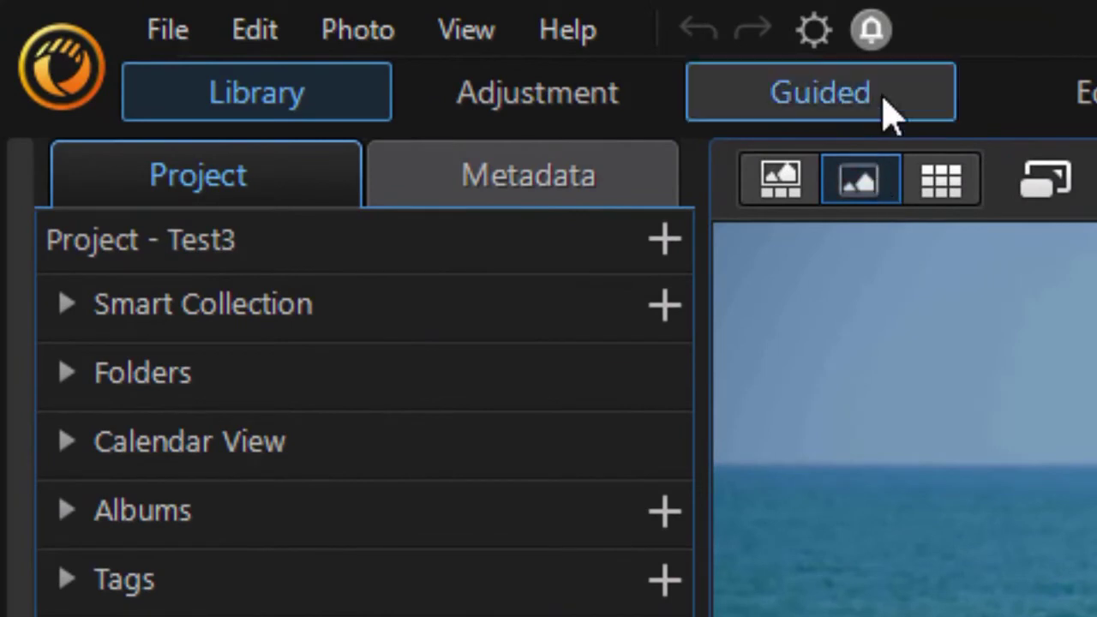
# Switch PhotoDirector from the library to the Guided editing workspace
pyautogui.click(919, 108)
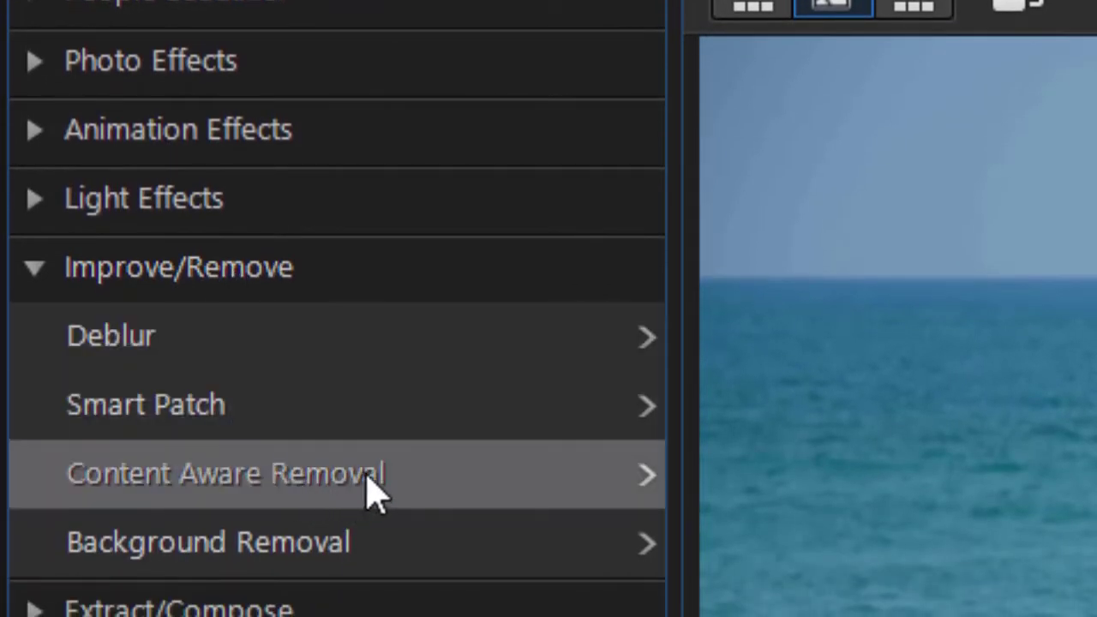
# Open Content Aware Removal on the beach photo and select the add (plus) brush
pyautogui.click(400, 489)
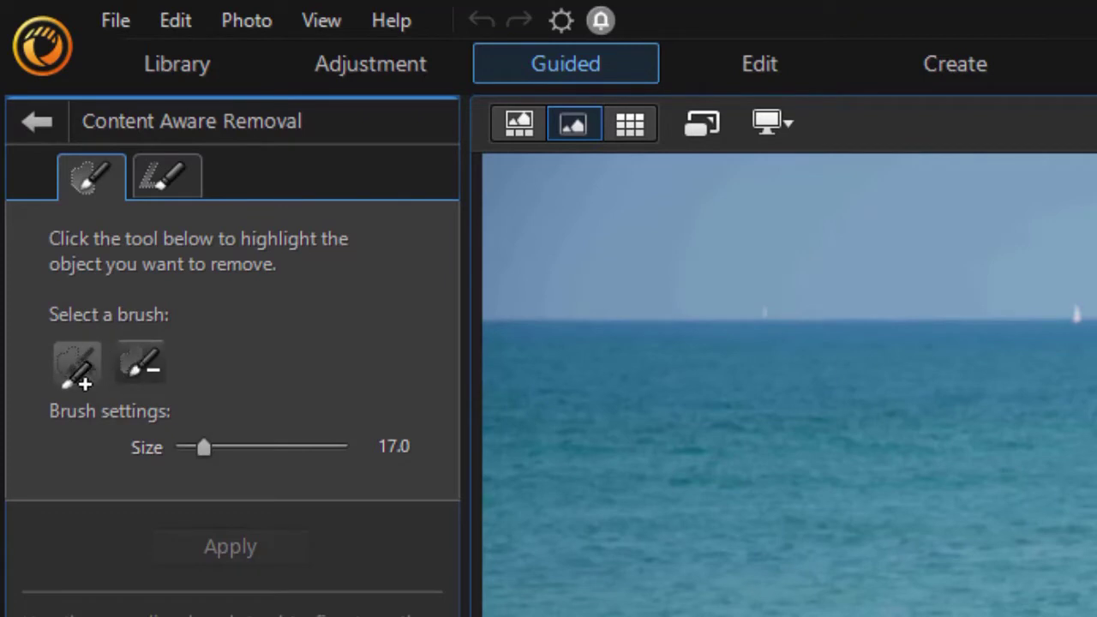
pyautogui.click(155, 354)
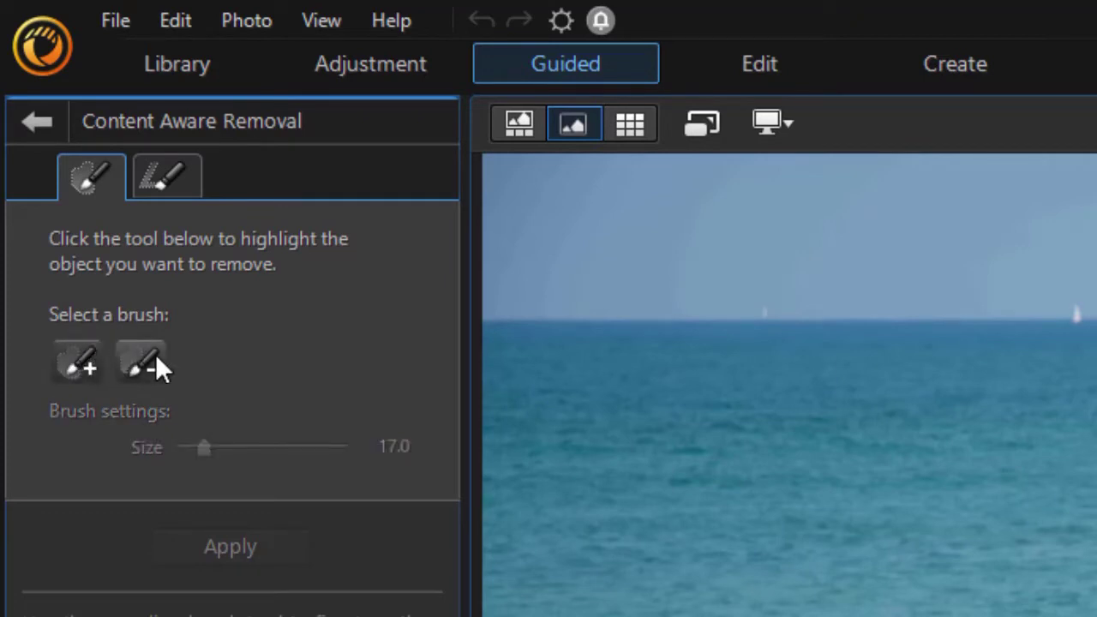
pyautogui.click(81, 362)
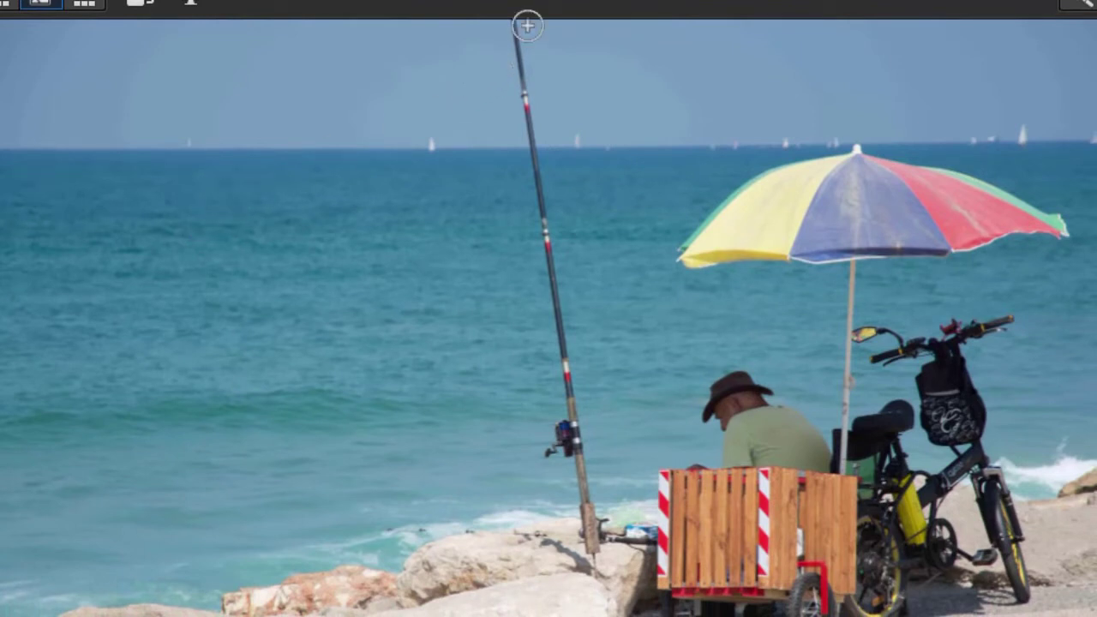
# Paint over the whole fishing rod and apply the removal, leaving sea and rocks
pyautogui.moveTo(515, 32)
pyautogui.mouseDown()
pyautogui.moveTo(577, 427)
pyautogui.moveTo(550, 459)
pyautogui.moveTo(573, 440)
pyautogui.moveTo(593, 536)
pyautogui.mouseUp()
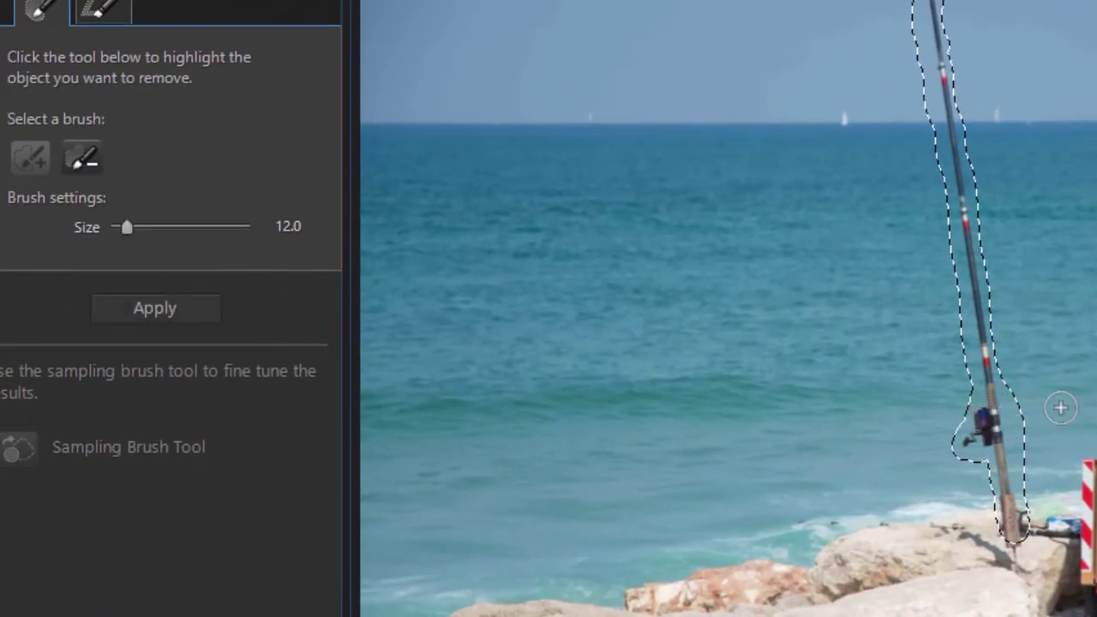
pyautogui.click(167, 317)
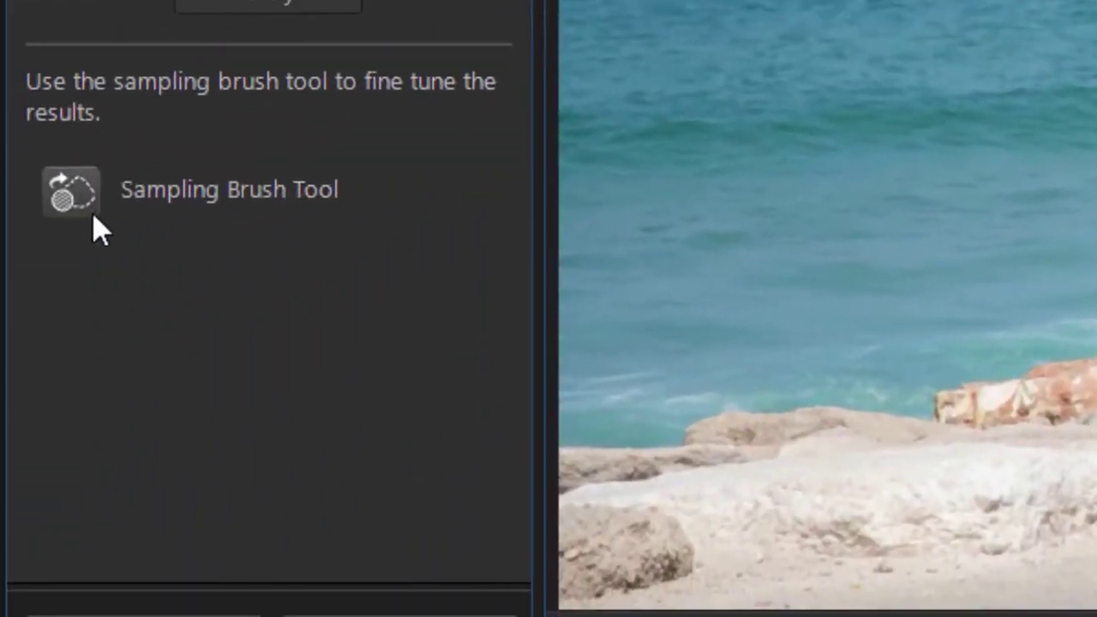
pyautogui.click(91, 205)
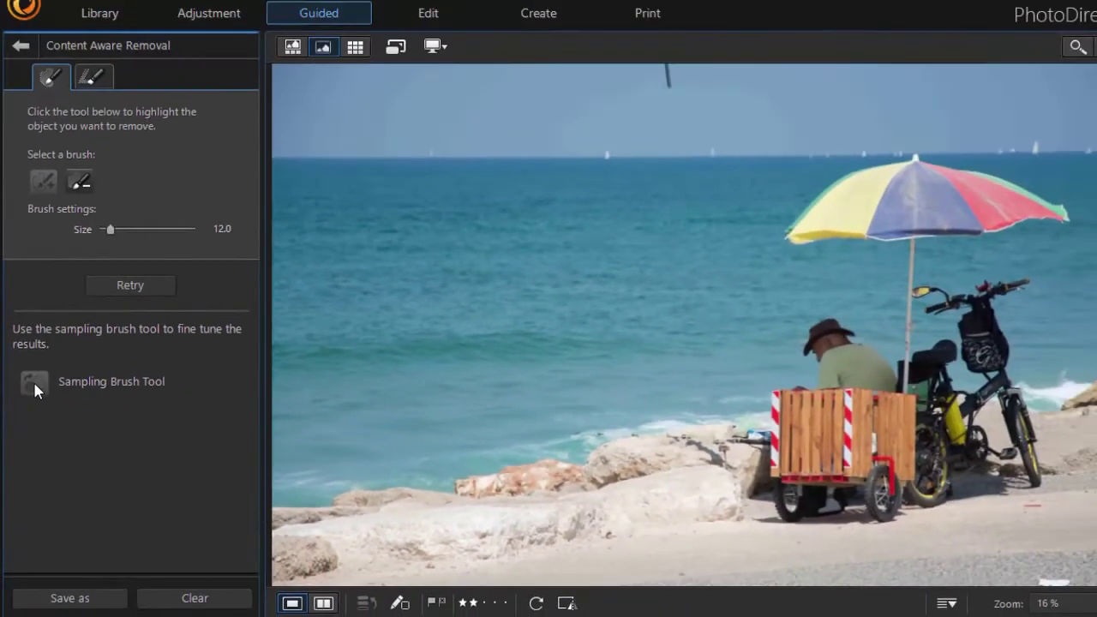
# Open the Sampling Brush Tool and zoom in on the fishing rod's removal area
pyautogui.click(60, 245)
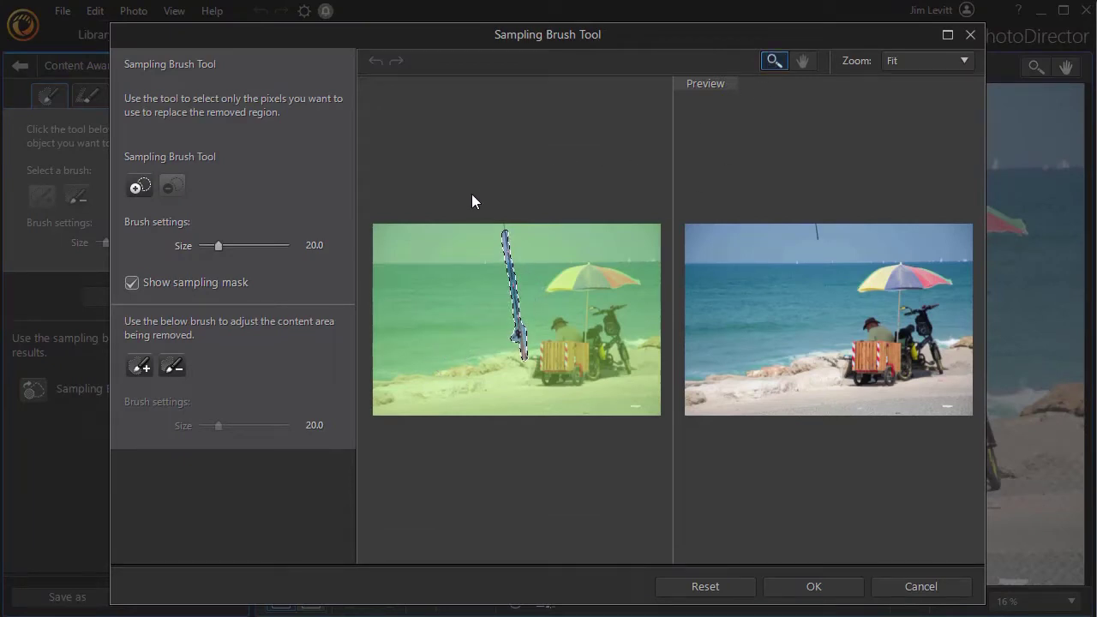
pyautogui.moveTo(472, 202); pyautogui.dragTo(563, 380)
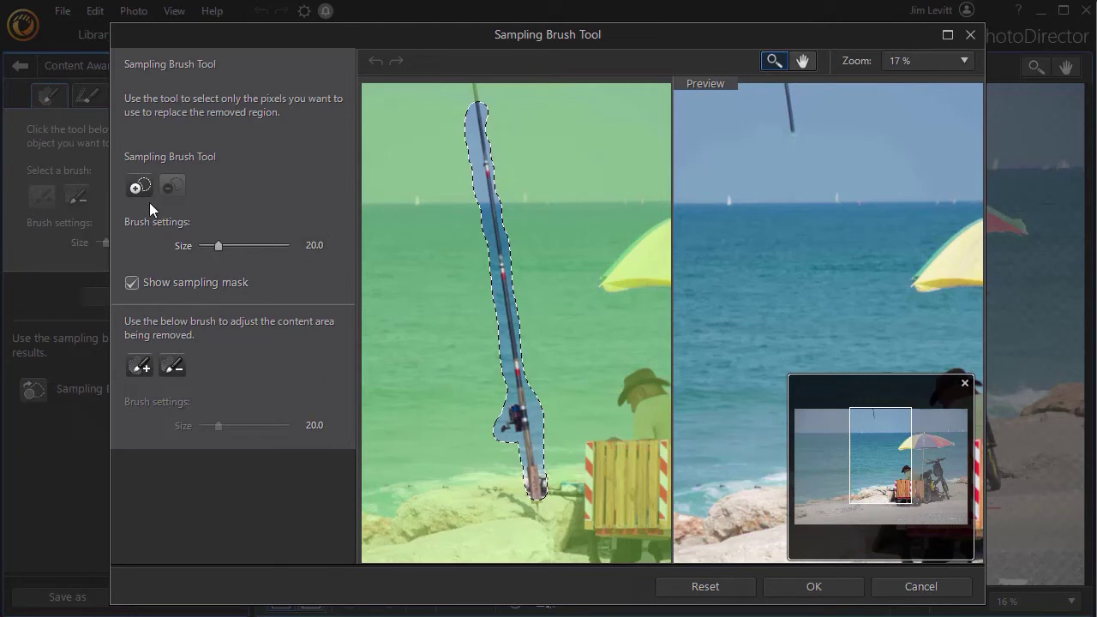
pyautogui.click(165, 367)
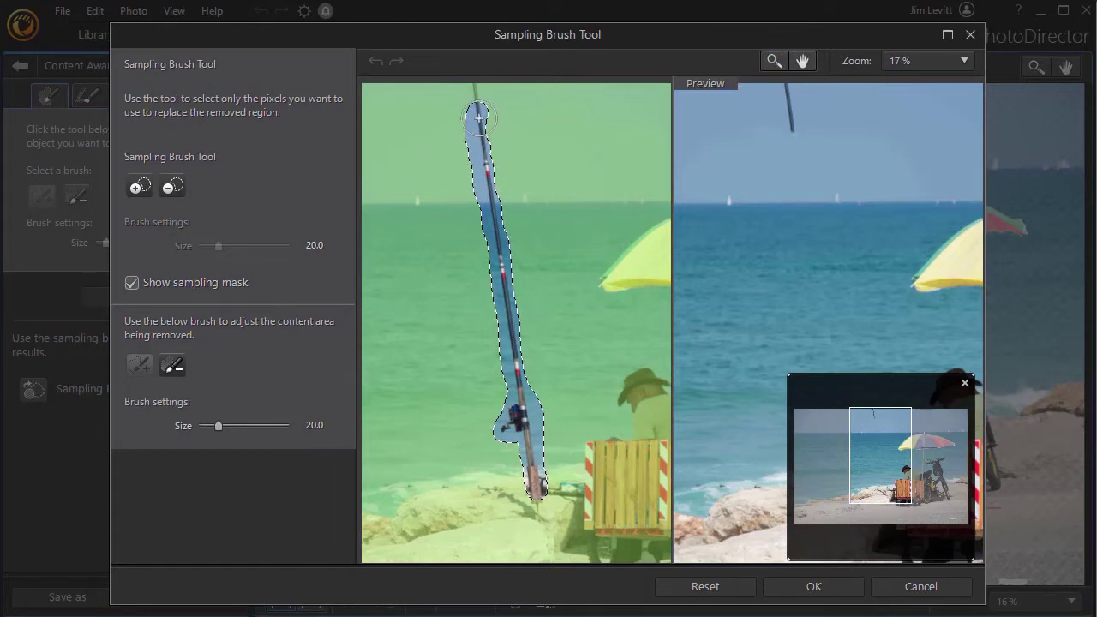
# Trim the rod's removal edges with the minus brush at size 11 and accept with OK
pyautogui.scroll(-4, 475, 123)
pyautogui.scroll(-5, 476, 118)
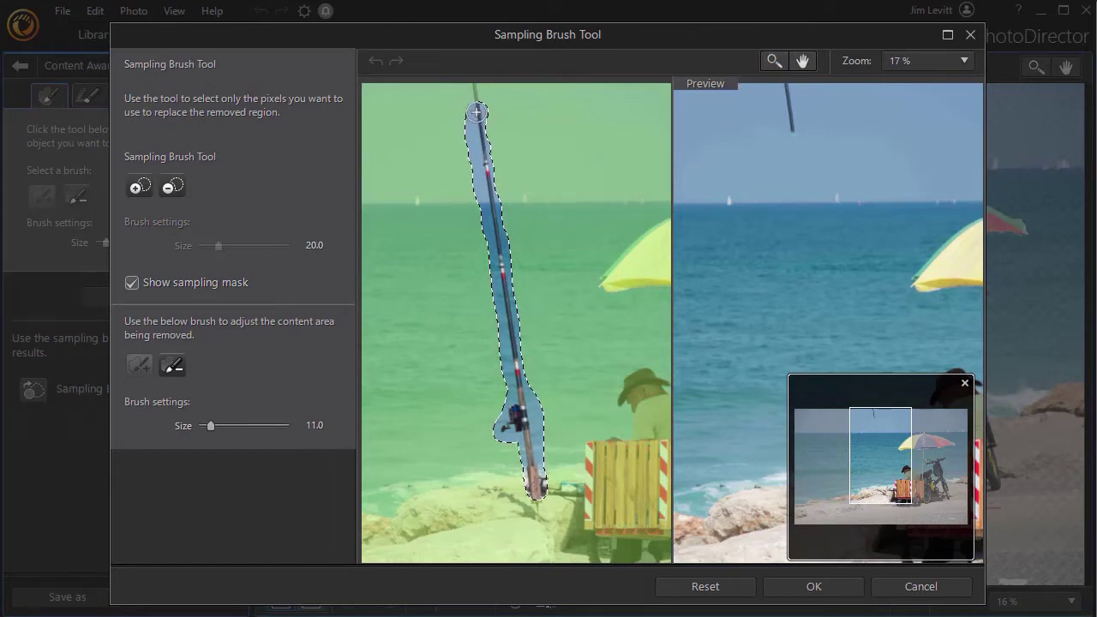
pyautogui.click(472, 67)
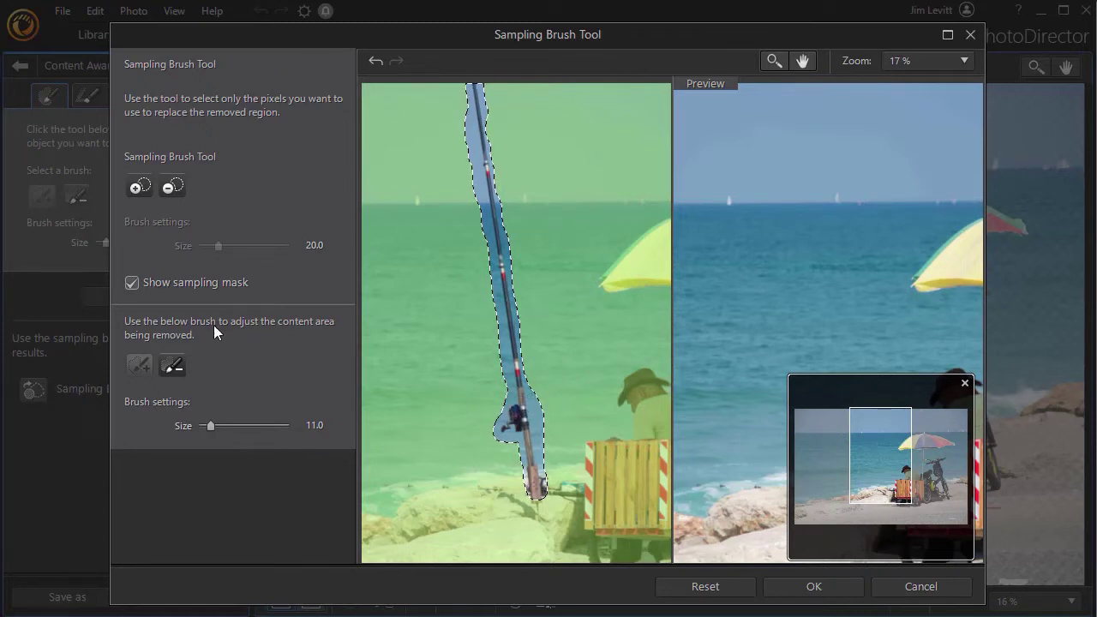
pyautogui.click(169, 367)
pyautogui.click(552, 455)
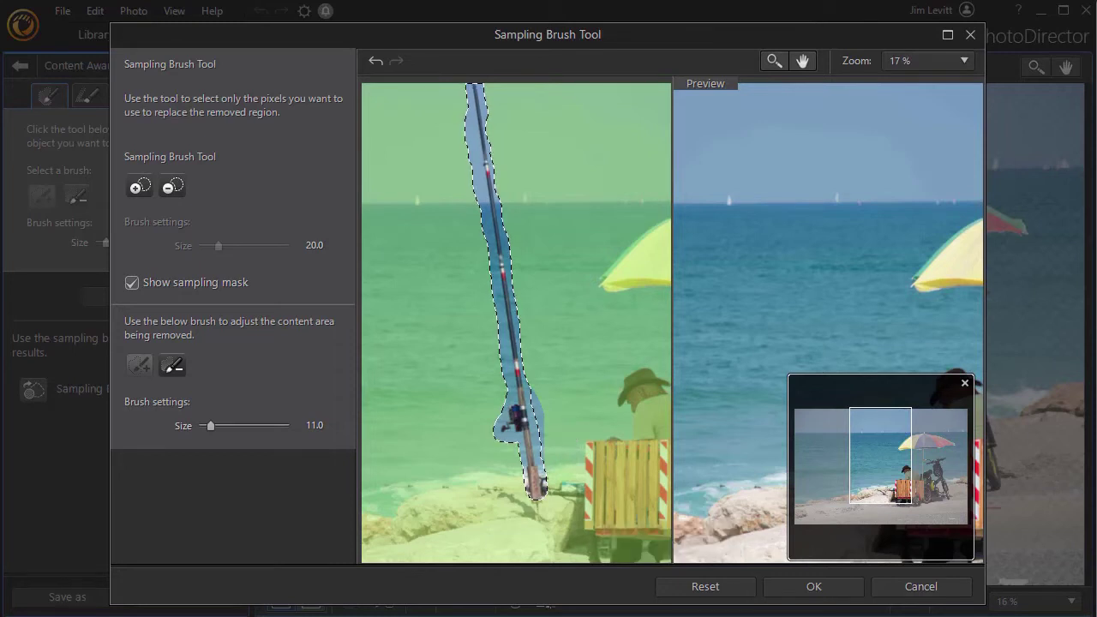
pyautogui.click(815, 587)
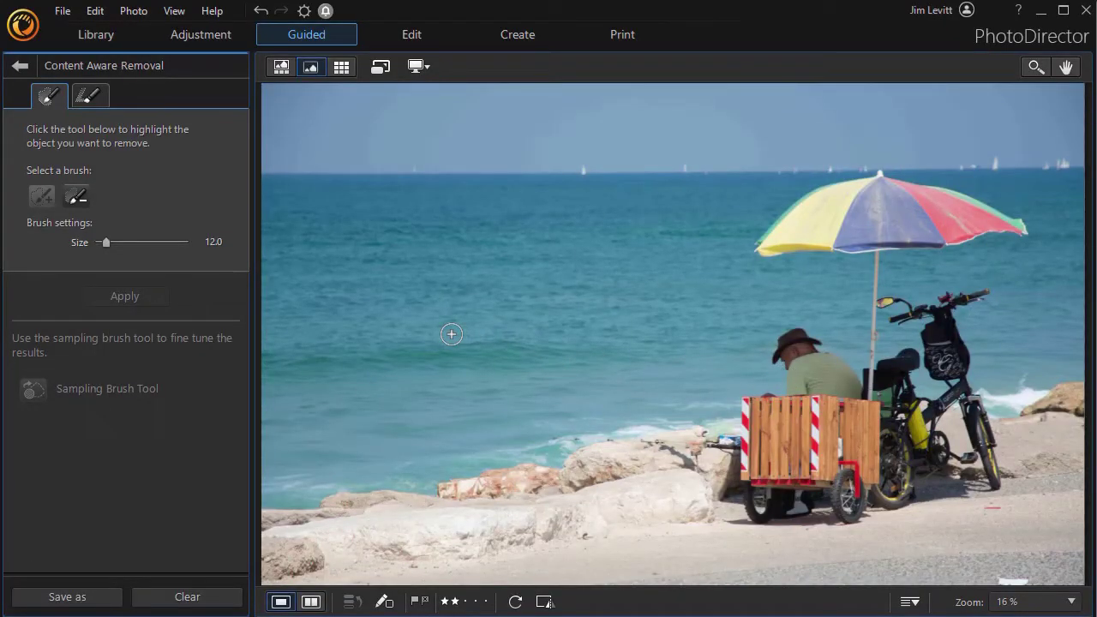
pyautogui.click(279, 70)
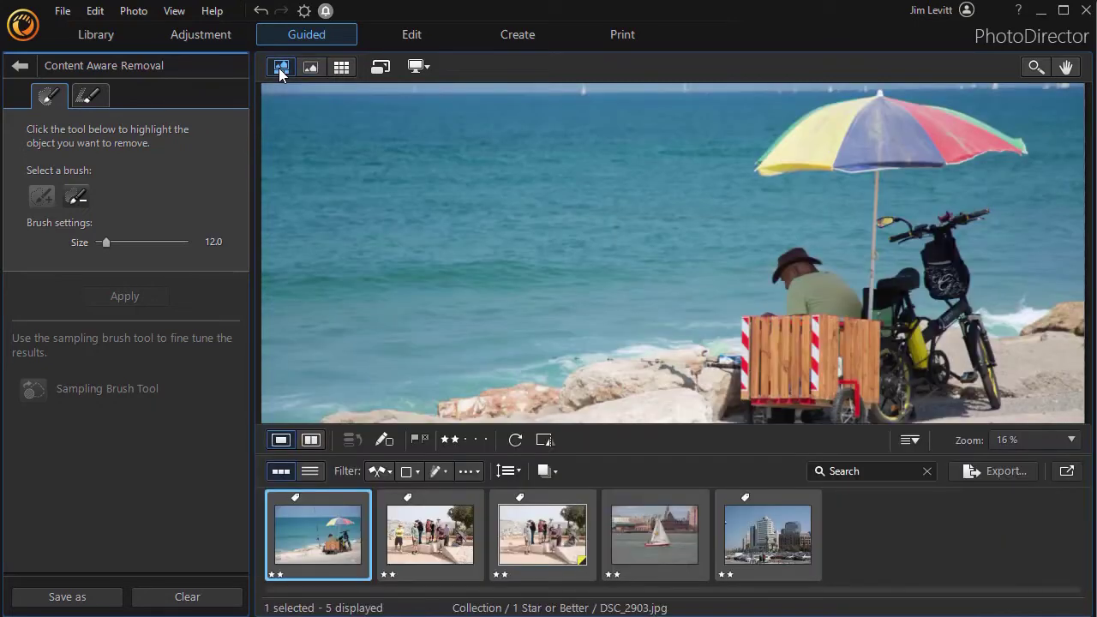
# Load the group photo DSC_3555.jpg, keeping the beach edits, and enlarge the removal brush
pyautogui.click(436, 533)
pyautogui.click(506, 391)
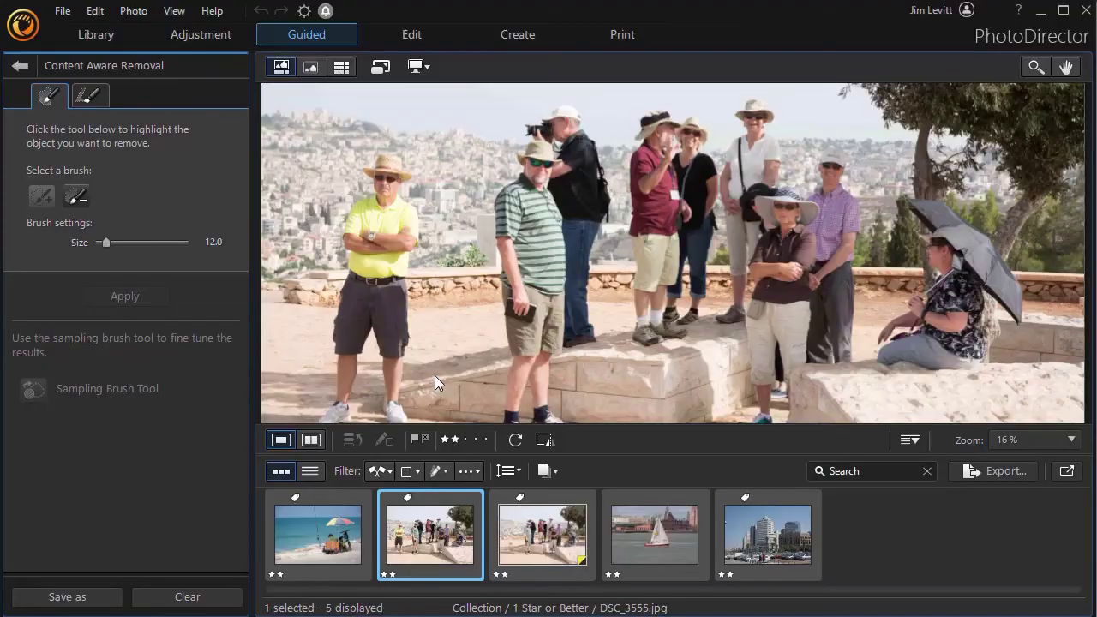
pyautogui.click(311, 69)
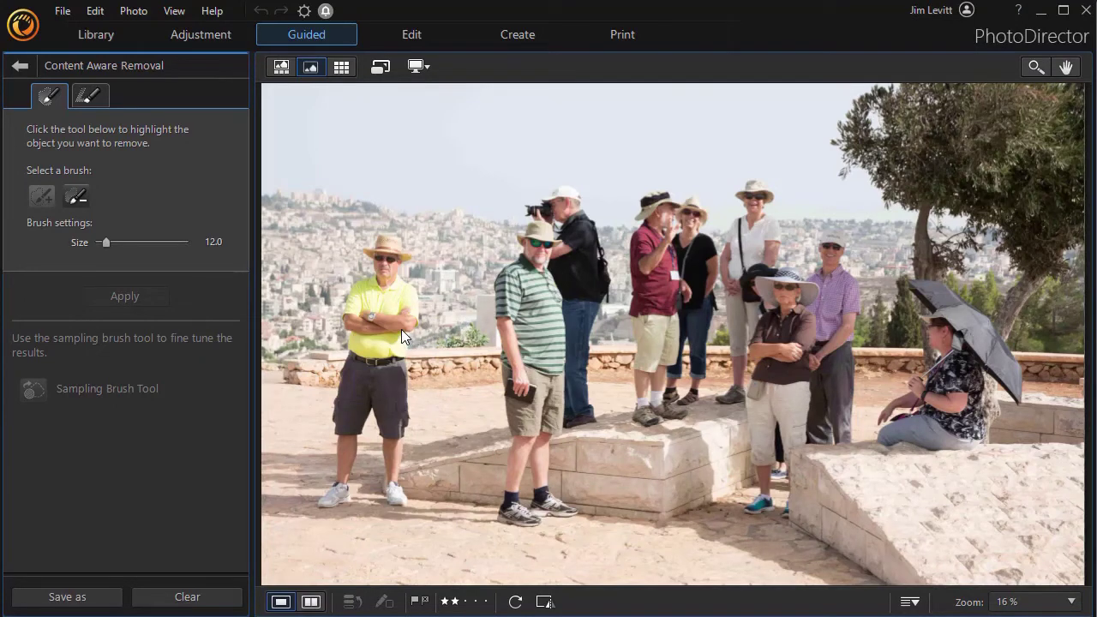
pyautogui.moveTo(106, 244); pyautogui.dragTo(114, 244)
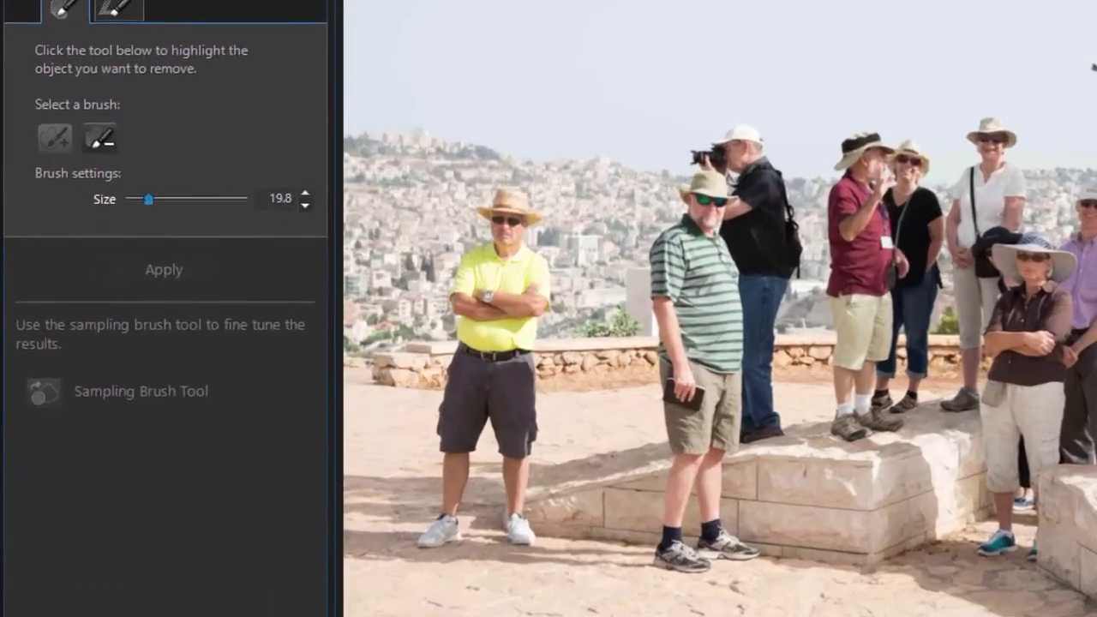
# Set brush size 22.7, paint over the man in the yellow shirt, and apply the removal
pyautogui.moveTo(148, 199); pyautogui.dragTo(151, 199)
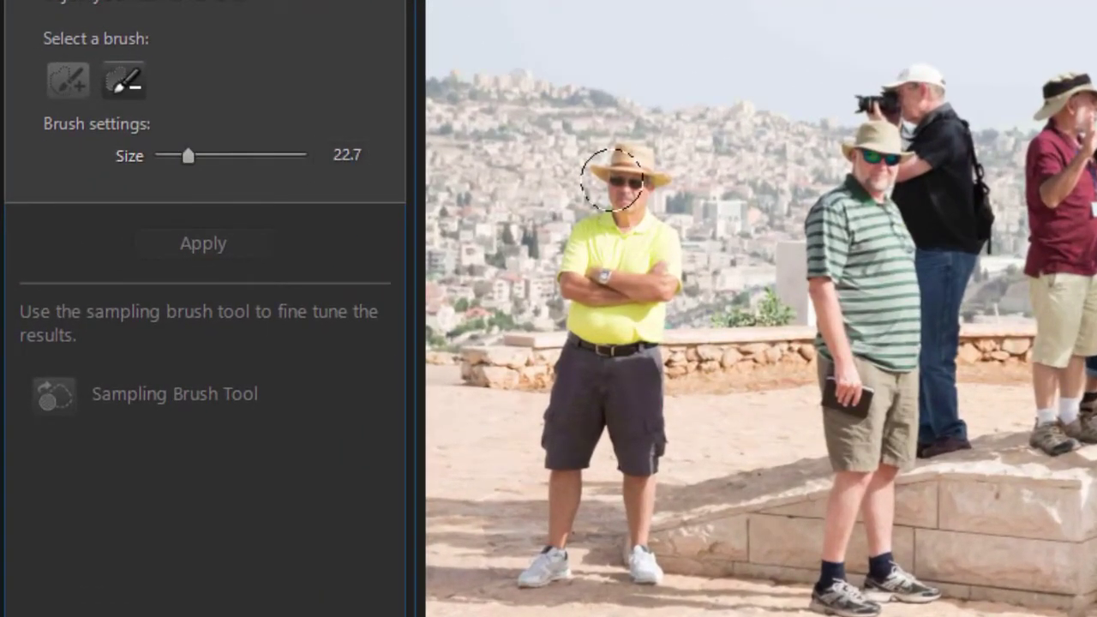
pyautogui.moveTo(631, 189)
pyautogui.mouseDown()
pyautogui.moveTo(653, 256)
pyautogui.moveTo(643, 536)
pyautogui.moveTo(610, 557)
pyautogui.moveTo(604, 394)
pyautogui.moveTo(553, 450)
pyautogui.moveTo(540, 528)
pyautogui.moveTo(549, 579)
pyautogui.moveTo(577, 536)
pyautogui.moveTo(553, 429)
pyautogui.moveTo(588, 360)
pyautogui.moveTo(604, 231)
pyautogui.moveTo(587, 210)
pyautogui.moveTo(555, 302)
pyautogui.mouseUp()
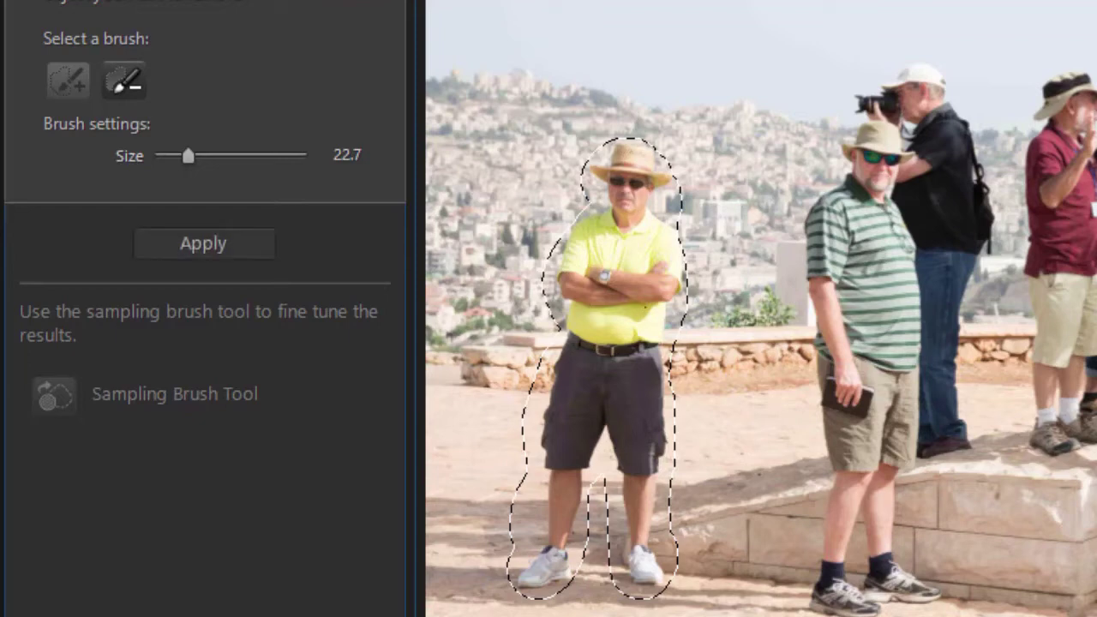
pyautogui.click(204, 244)
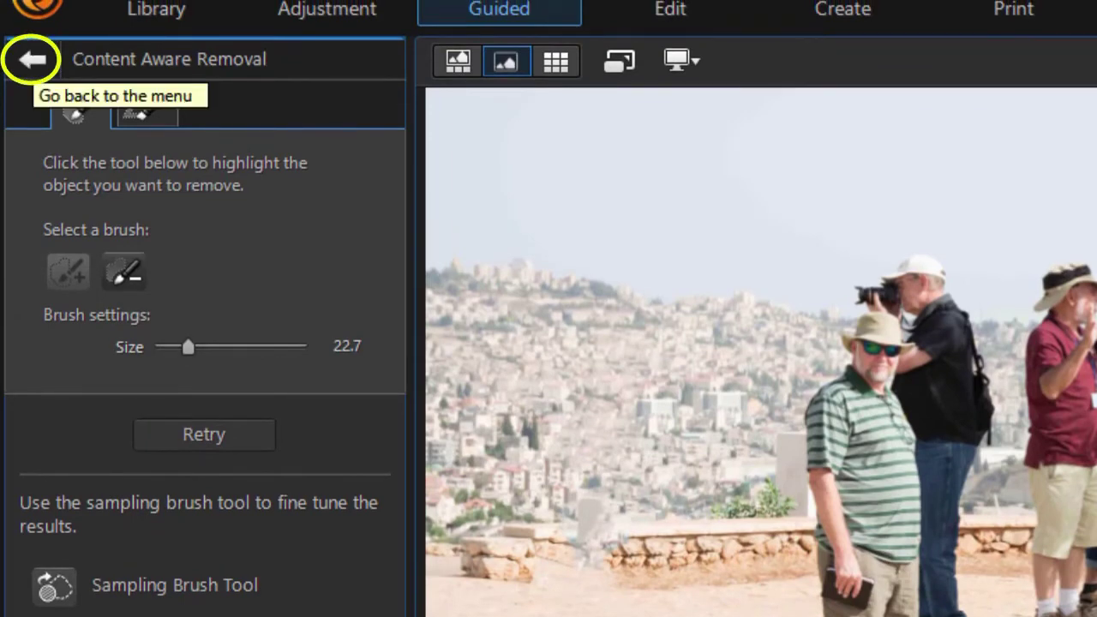
pyautogui.click(31, 59)
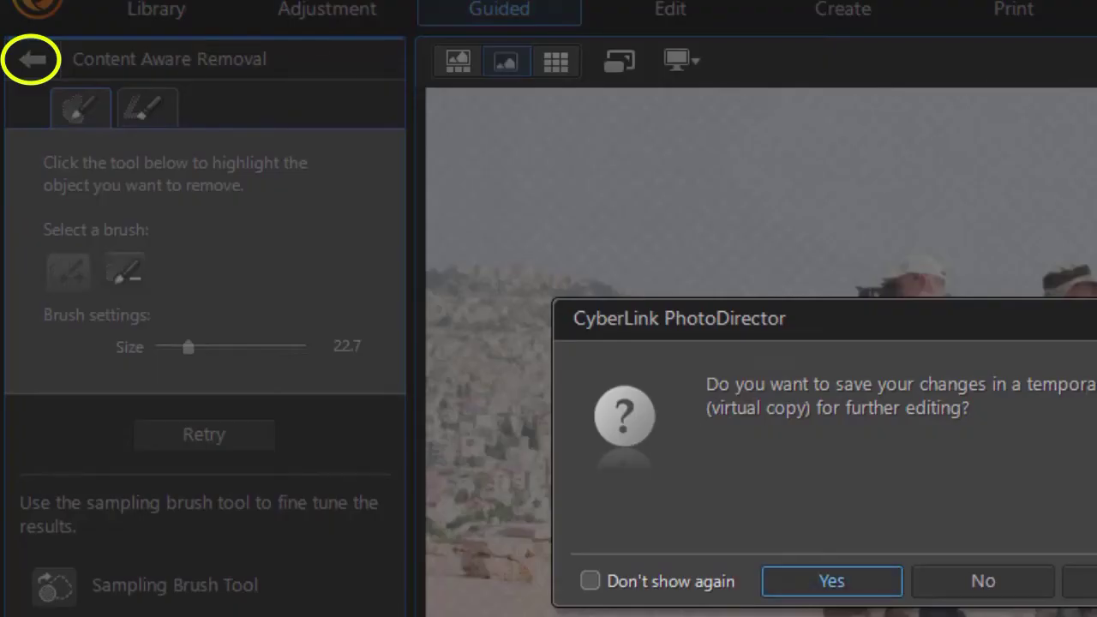
# Keep the group photo changes at the save prompt and open Smart Patch
pyautogui.press('Escape')
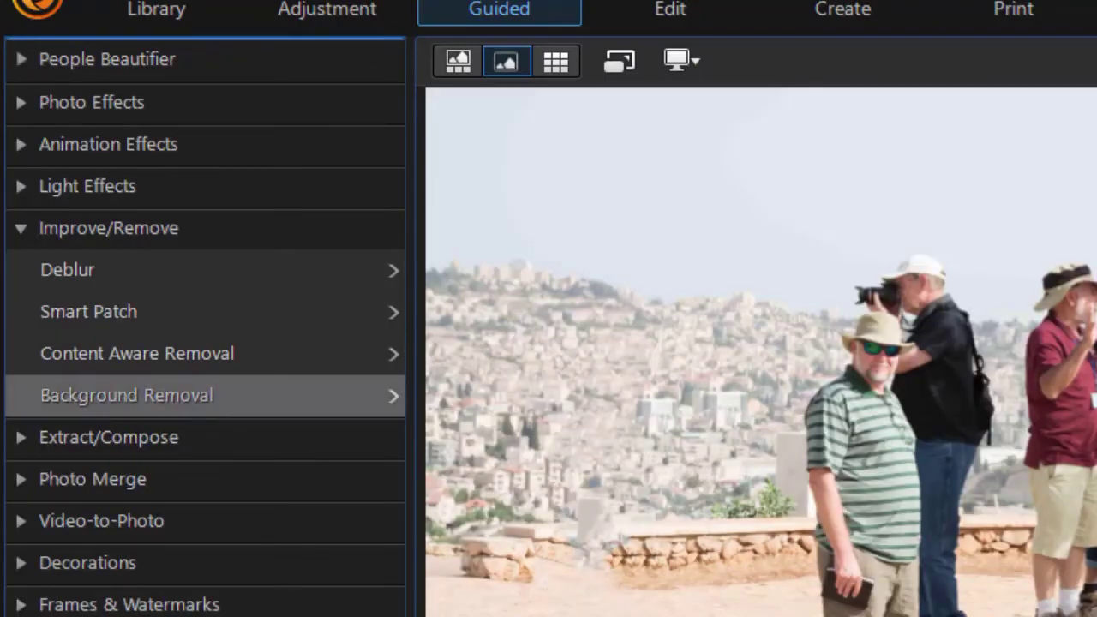
pyautogui.click(198, 312)
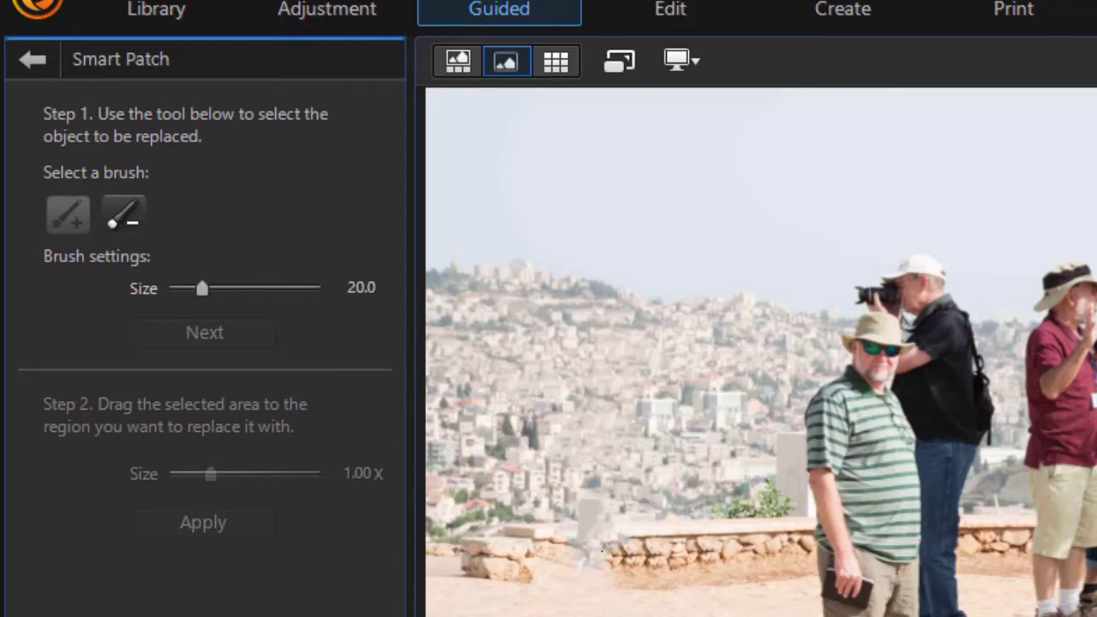
# Patch the stone wall smudge with clean wall texture taken from further right
pyautogui.moveTo(606, 557)
pyautogui.mouseDown()
pyautogui.moveTo(575, 550)
pyautogui.moveTo(515, 566)
pyautogui.moveTo(525, 581)
pyautogui.moveTo(568, 589)
pyautogui.moveTo(613, 590)
pyautogui.mouseUp()
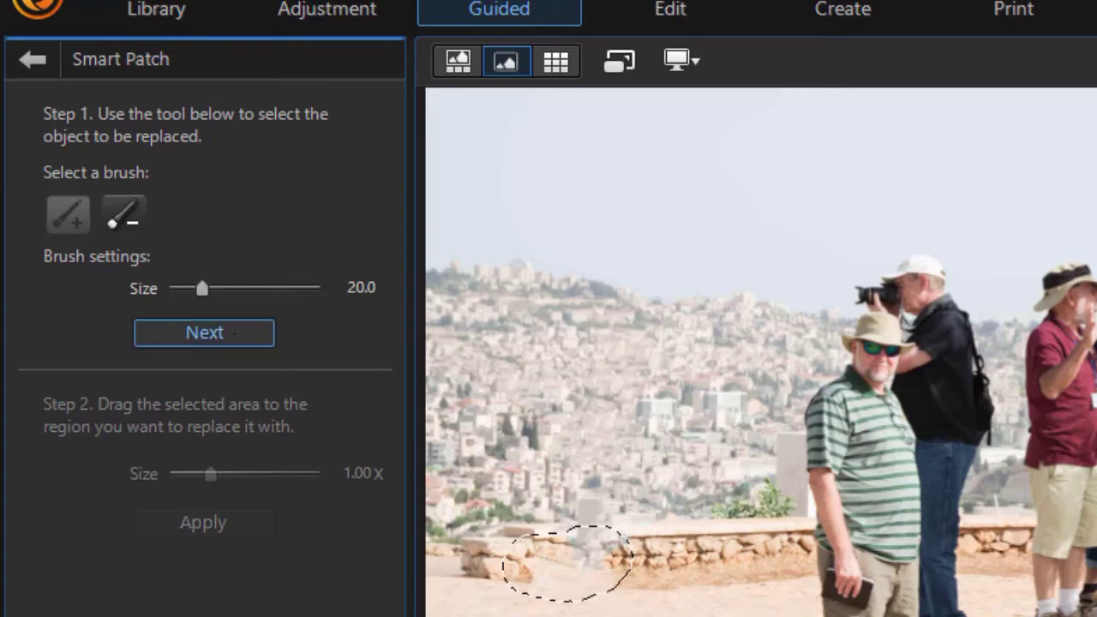
pyautogui.click(204, 333)
pyautogui.moveTo(568, 561); pyautogui.dragTo(692, 554)
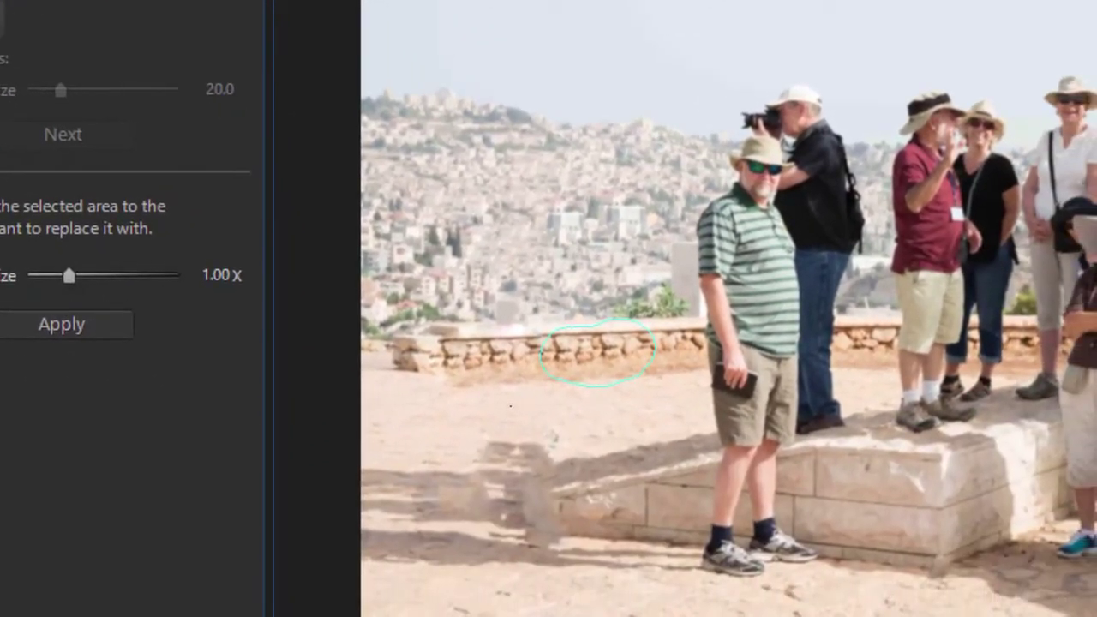
pyautogui.click(62, 324)
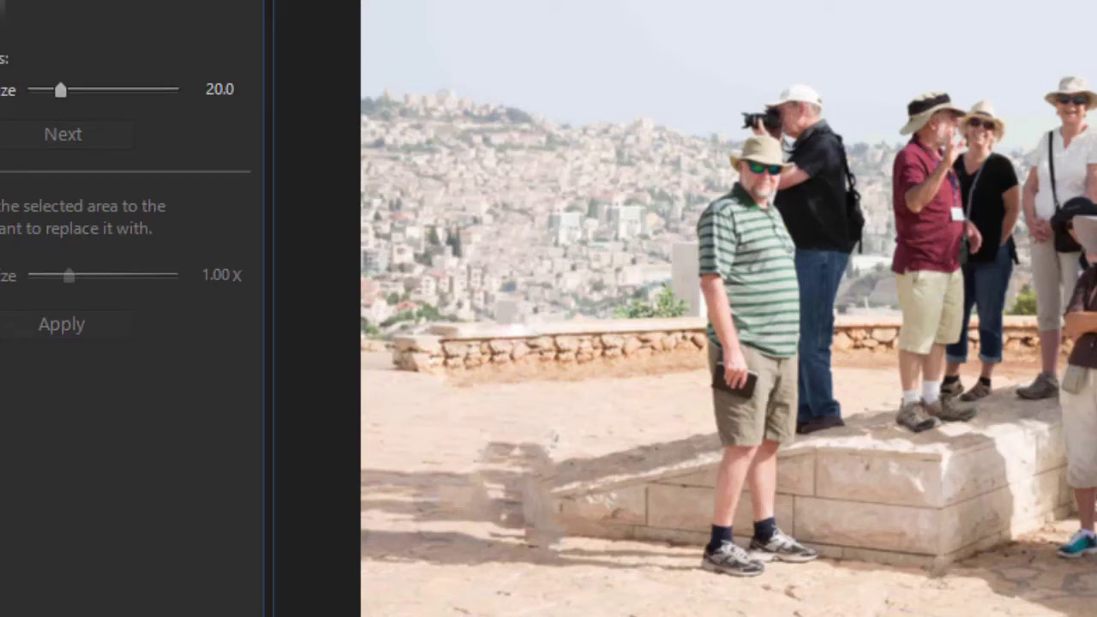
pyautogui.moveTo(482, 440); pyautogui.dragTo(531, 434)
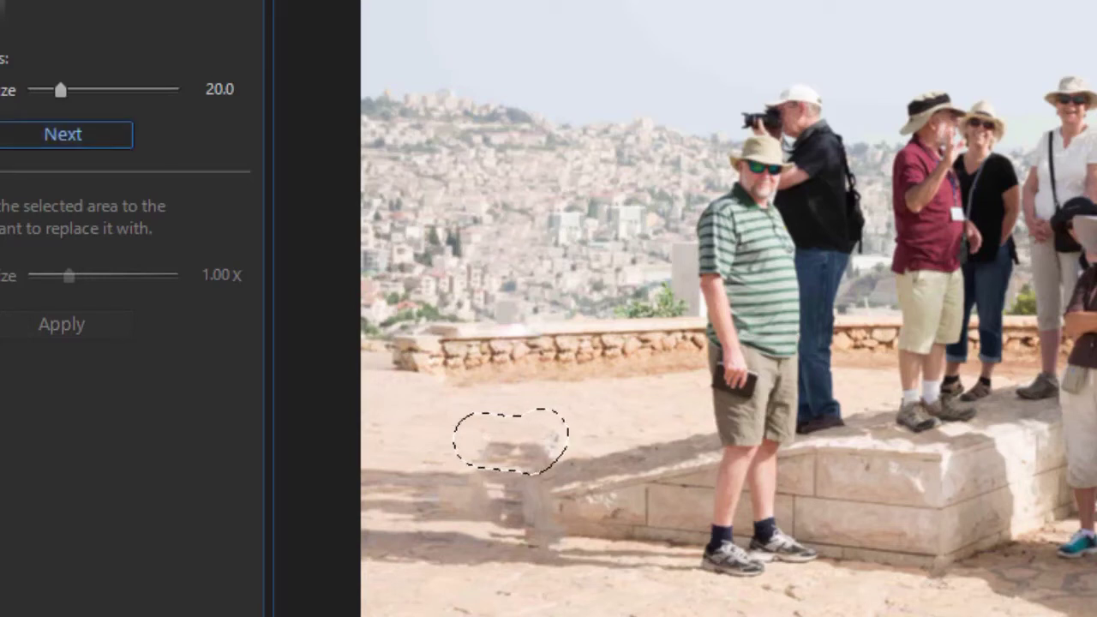
# Cover the ground shadow smudge with nearby clean ground and apply the patch
pyautogui.click(63, 134)
pyautogui.moveTo(512, 431); pyautogui.dragTo(424, 412)
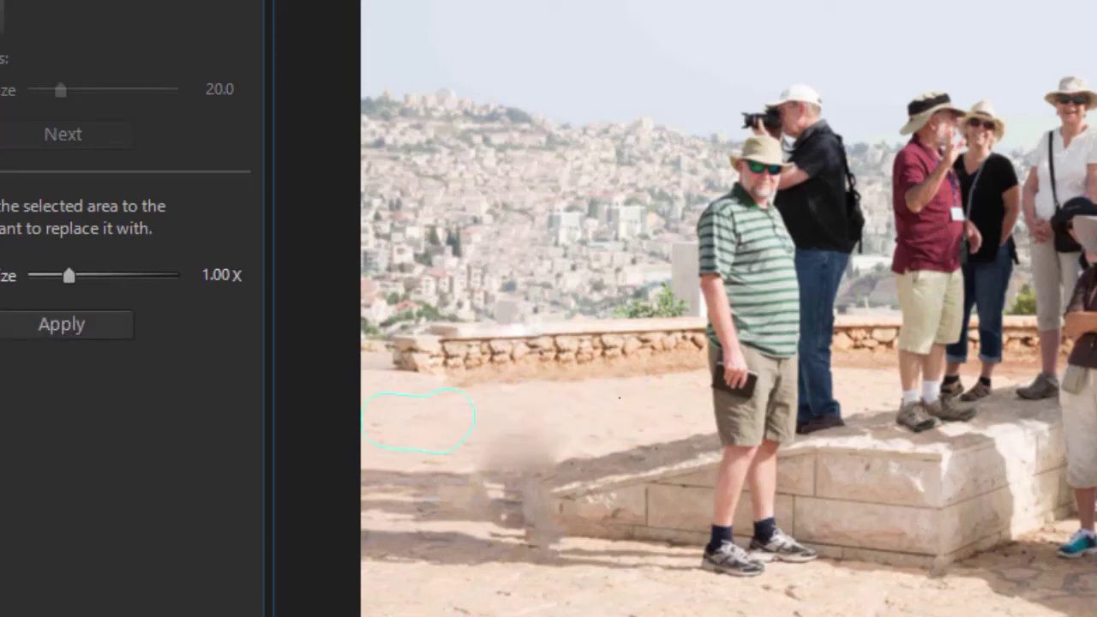
pyautogui.click(62, 324)
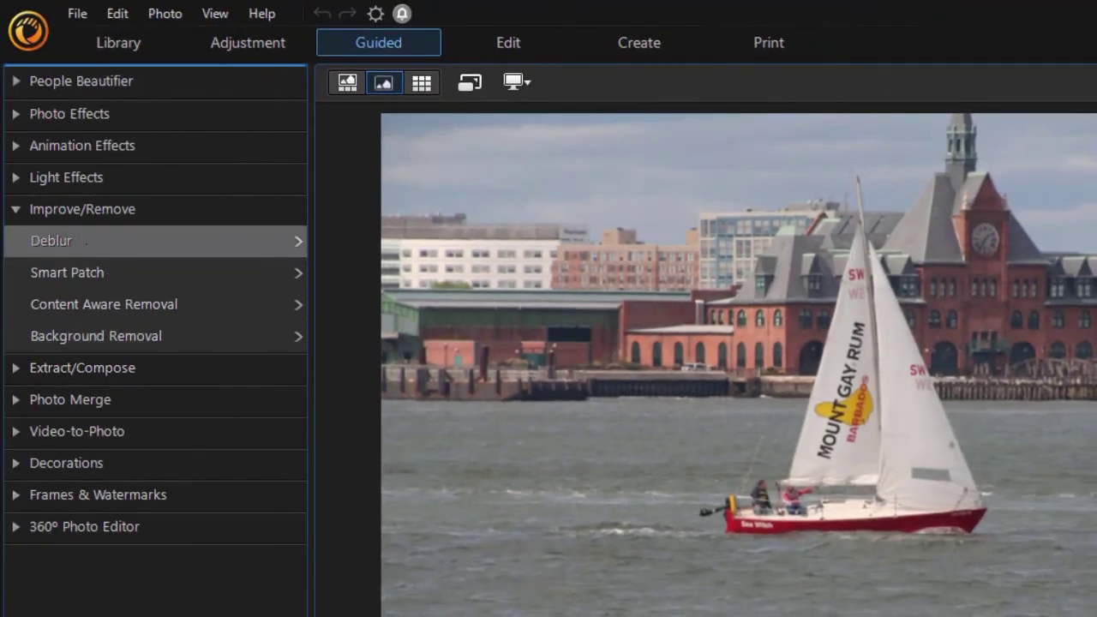
# Erase the sailboat using Content Aware Removal at brush size 27.7, painting over its hull and sail
pyautogui.click(128, 304)
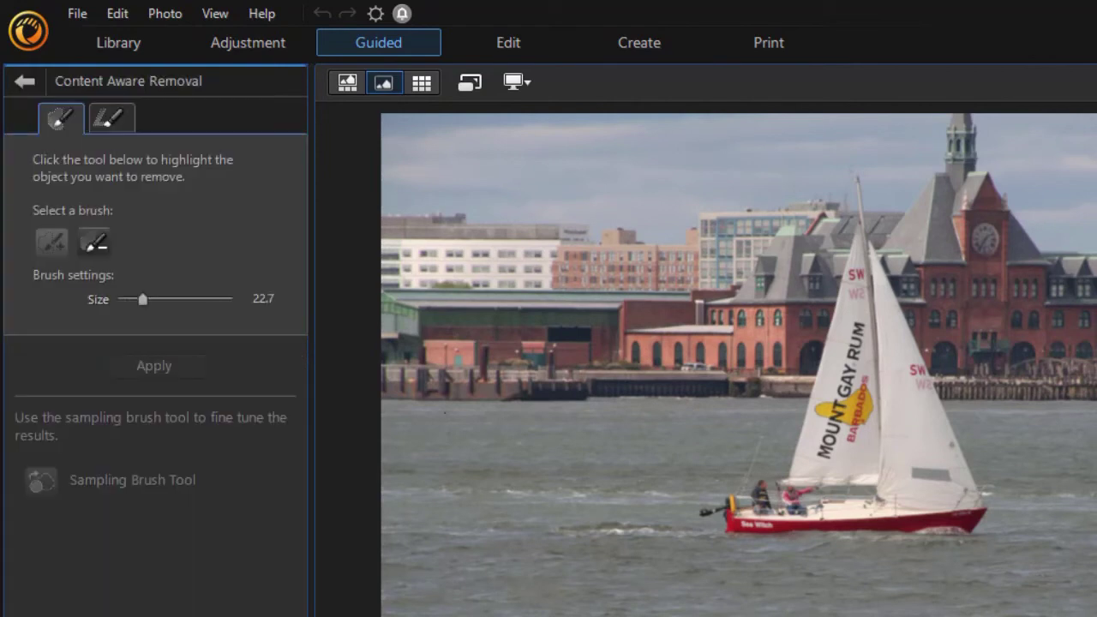
pyautogui.press('Right')
pyautogui.press('Right')
pyautogui.press('Right')
pyautogui.press('Right')
pyautogui.press('Right')
pyautogui.moveTo(731, 492)
pyautogui.mouseDown()
pyautogui.moveTo(699, 538)
pyautogui.moveTo(900, 554)
pyautogui.moveTo(990, 540)
pyautogui.moveTo(926, 497)
pyautogui.mouseUp()
pyautogui.moveTo(943, 452)
pyautogui.mouseDown()
pyautogui.moveTo(844, 170)
pyautogui.moveTo(819, 317)
pyautogui.mouseUp()
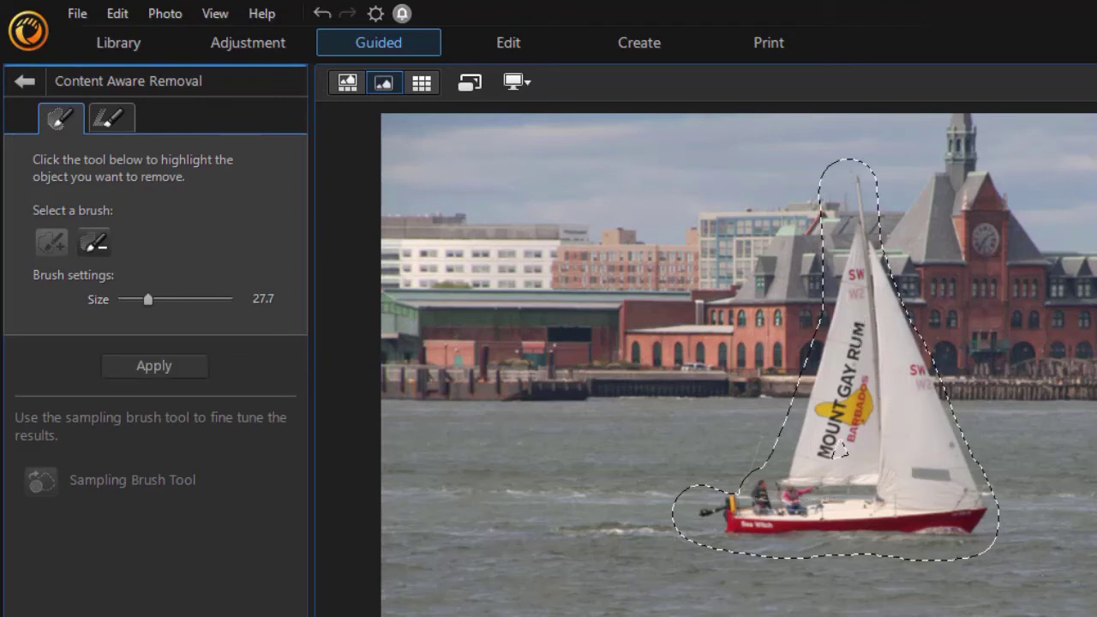
pyautogui.press('Return')
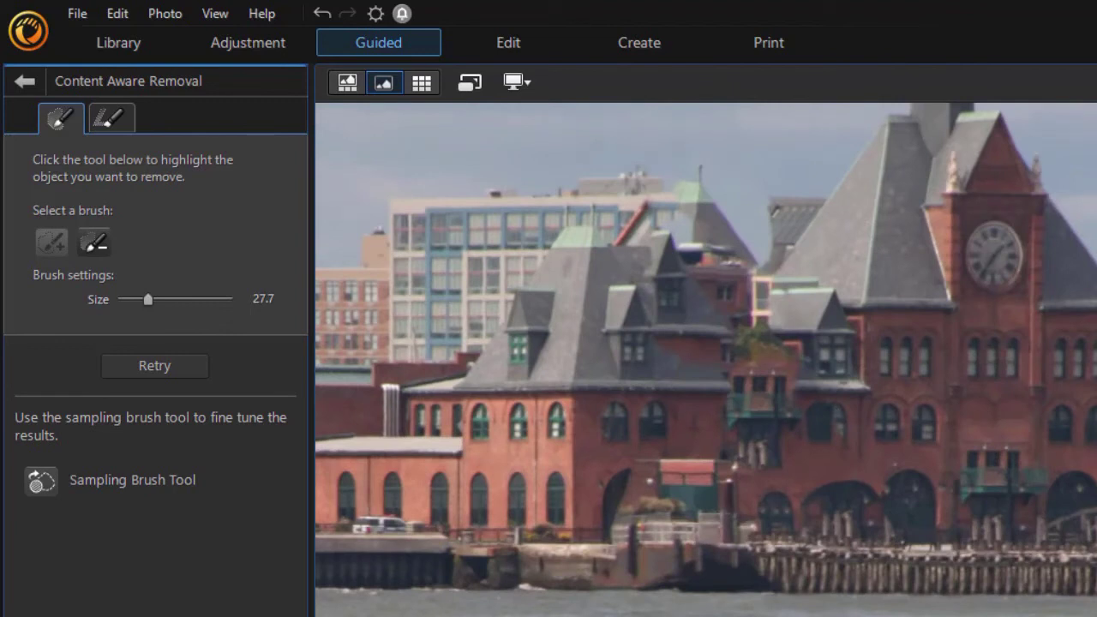
pyautogui.moveTo(701, 137)
pyautogui.mouseDown()
pyautogui.moveTo(589, 283)
pyautogui.moveTo(848, 429)
pyautogui.moveTo(639, 157)
pyautogui.mouseUp()
pyautogui.scroll(-2, 706, 359)
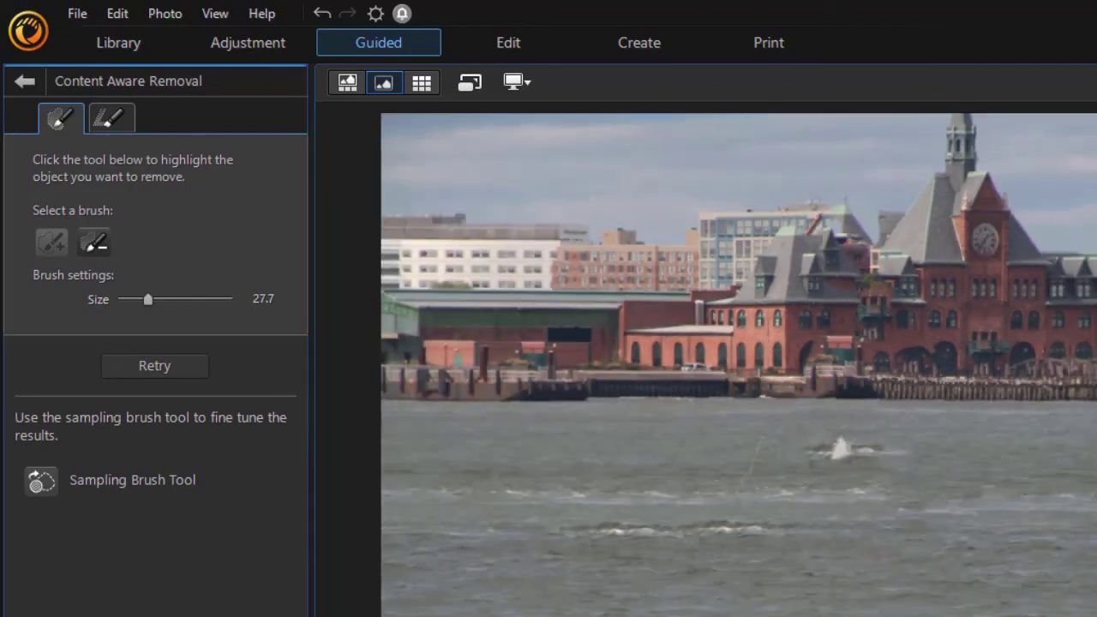